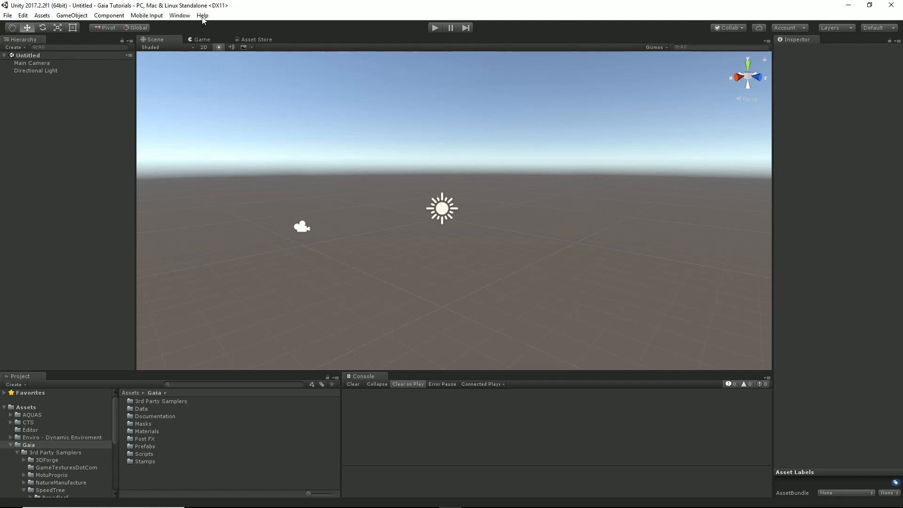
# Step: Open the Gaia Manager and choose Mobile And VR as the environment
pyautogui.click(180, 16)
pyautogui.moveTo(200, 50)
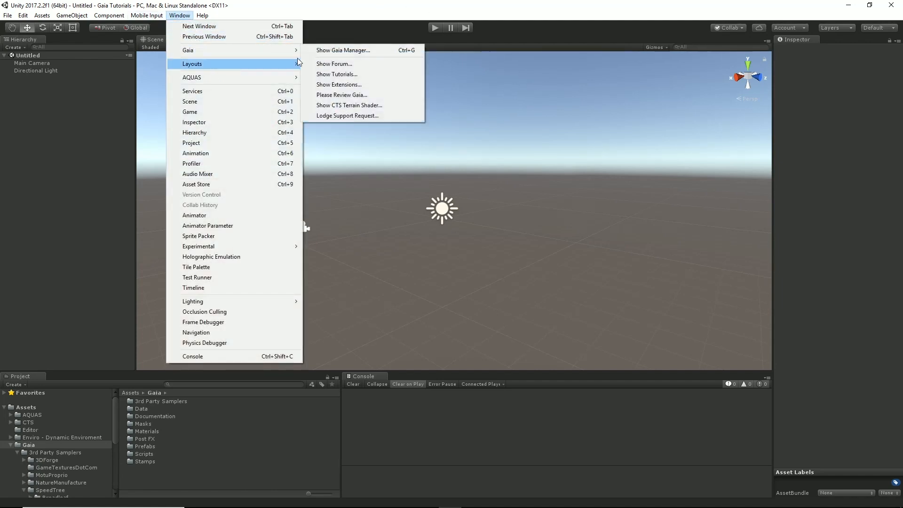
pyautogui.click(343, 51)
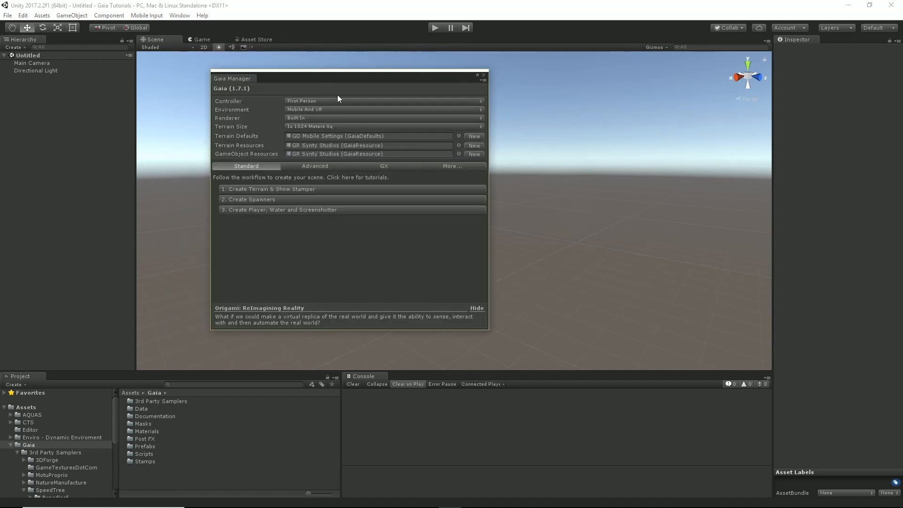
pyautogui.click(306, 109)
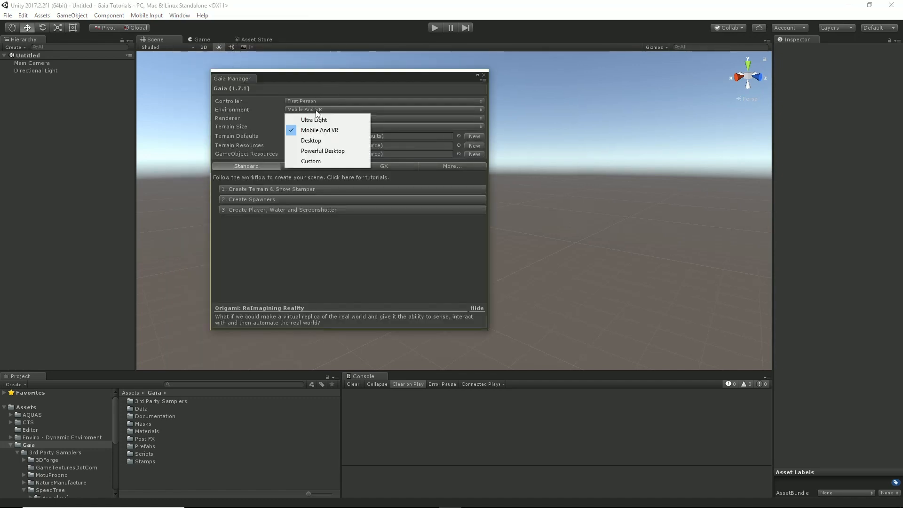
pyautogui.click(328, 131)
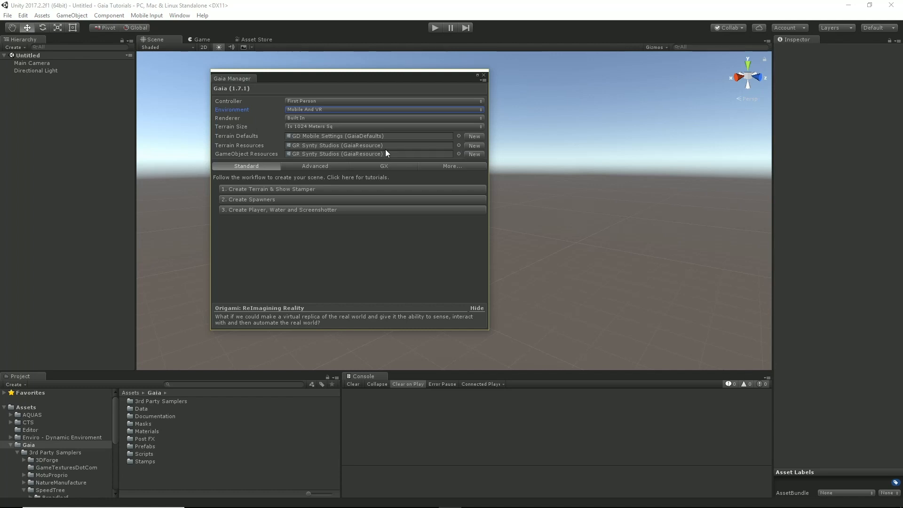
# Step: Create the terrain and stamper with GR Synty Studios kept as the terrain resource, and close the Gaia Manager
pyautogui.click(458, 145)
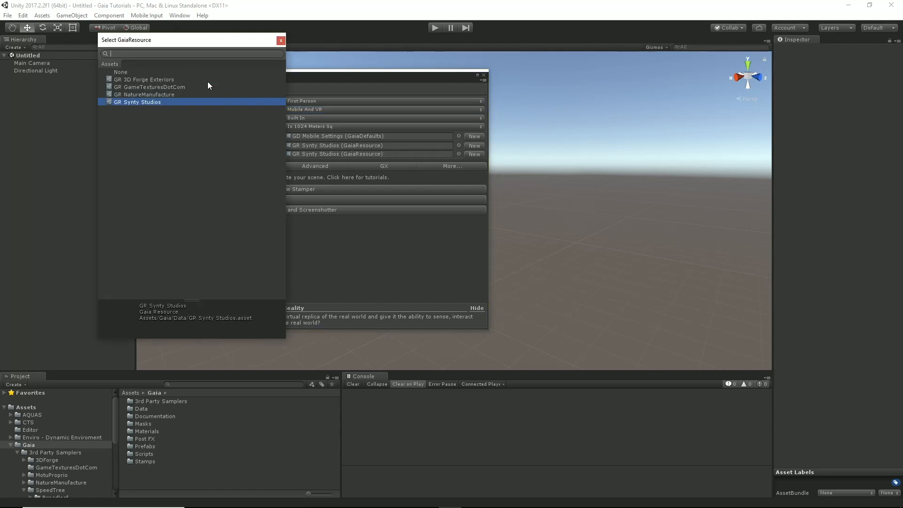
pyautogui.click(281, 41)
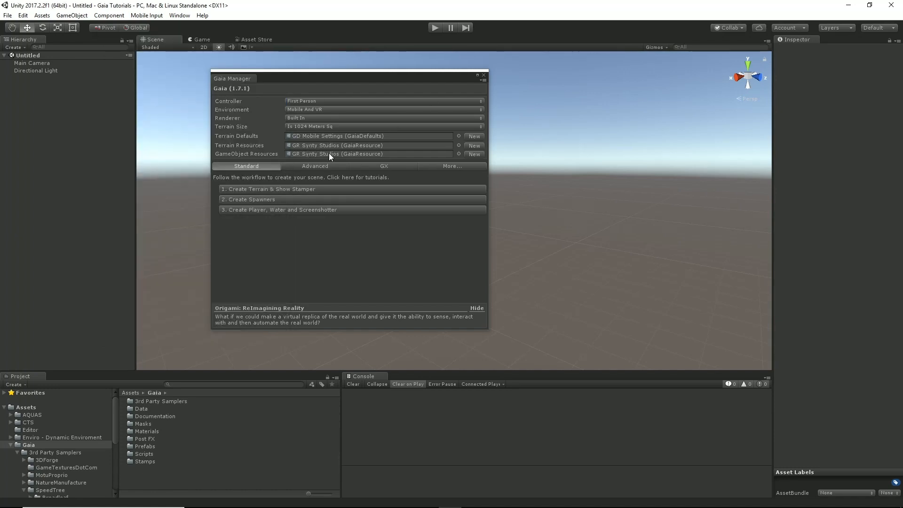
pyautogui.click(259, 190)
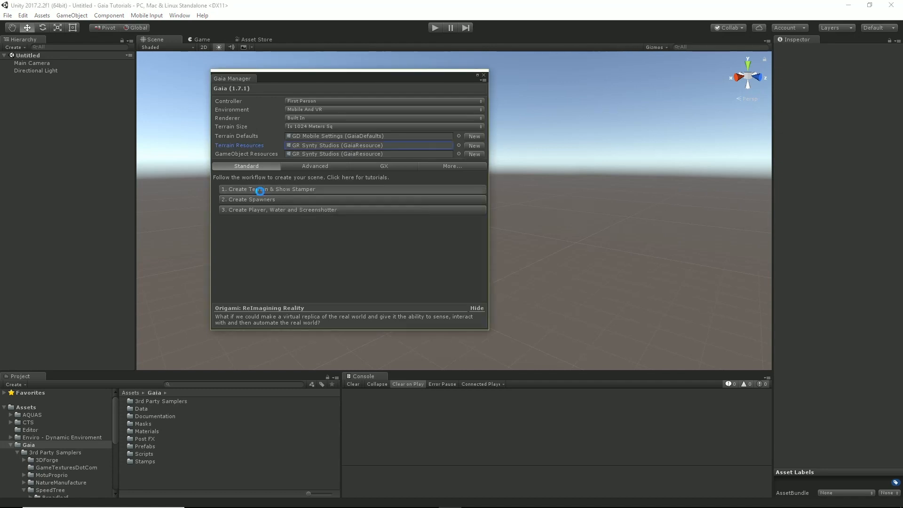
pyautogui.moveTo(365, 78); pyautogui.dragTo(242, 183)
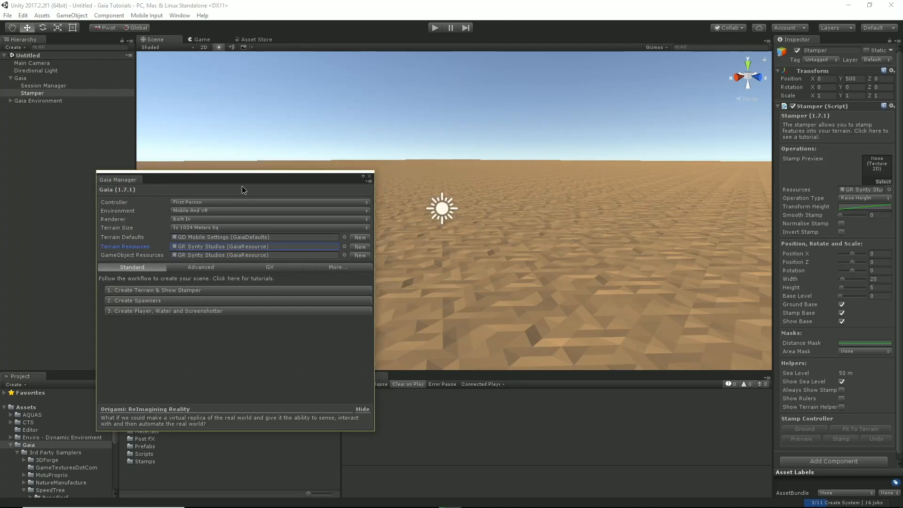
pyautogui.moveTo(588, 226); pyautogui.dragTo(719, 264, button='right')
pyautogui.moveTo(226, 183); pyautogui.dragTo(179, 248)
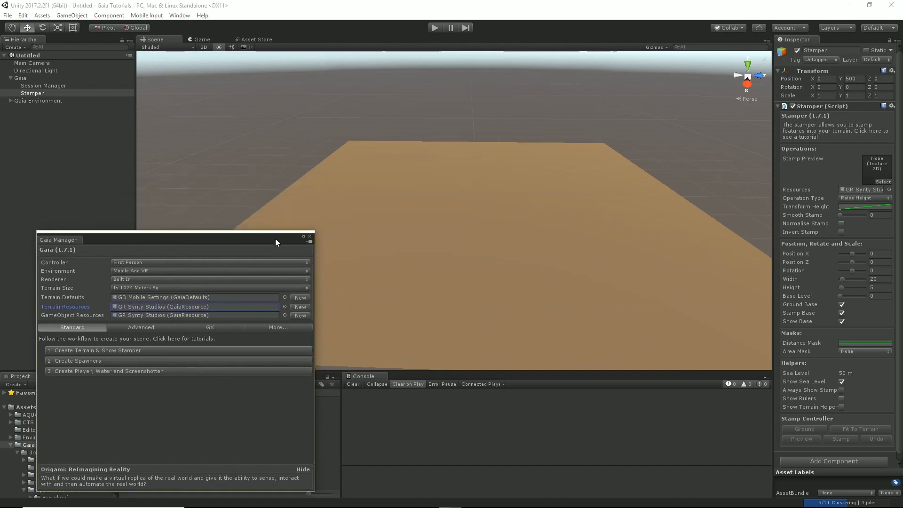
pyautogui.click(309, 236)
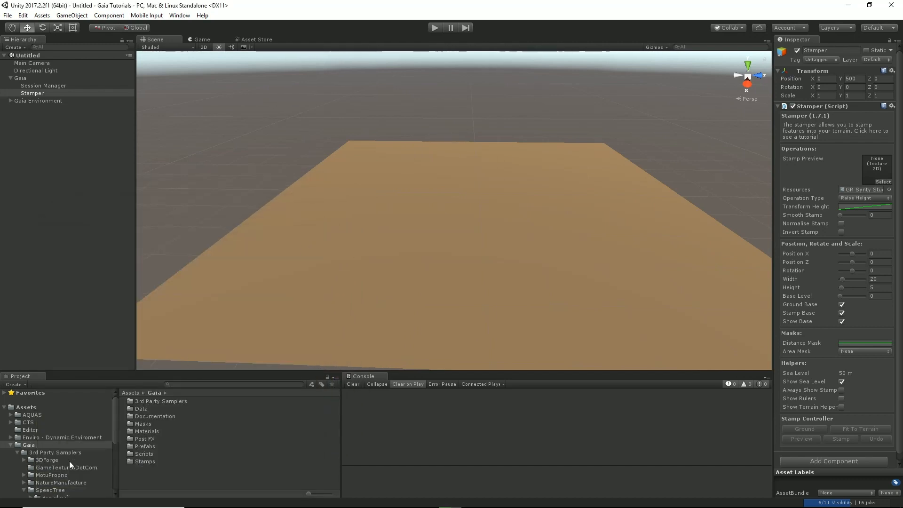
# Step: Open the Valleys folder of Gaia's Stamps in the project assets and show its stamps as large thumbnails
pyautogui.scroll(-3, 70, 452)
pyautogui.scroll(-3, 40, 457)
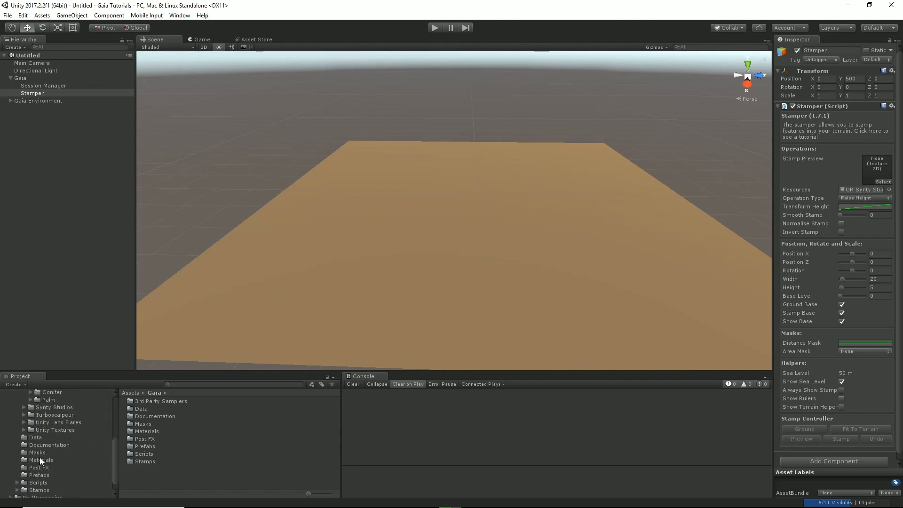
pyautogui.click(37, 490)
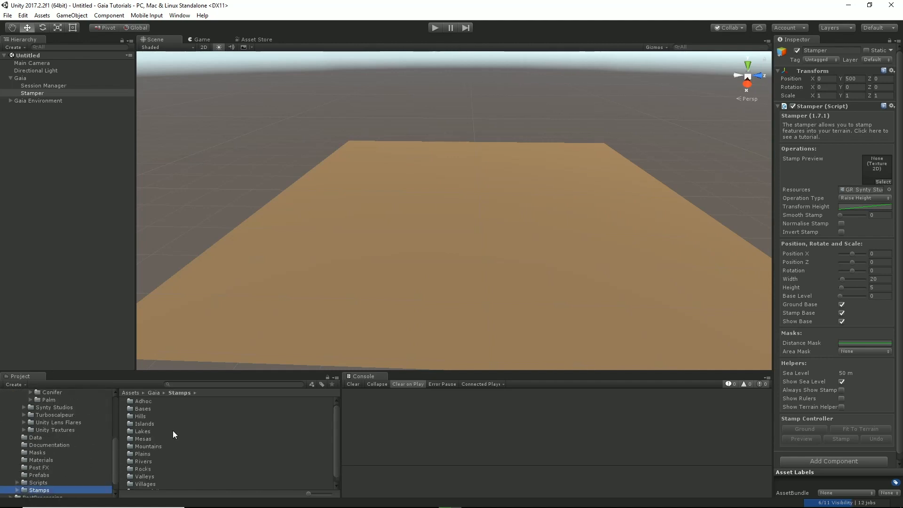
pyautogui.scroll(-1, 173, 434)
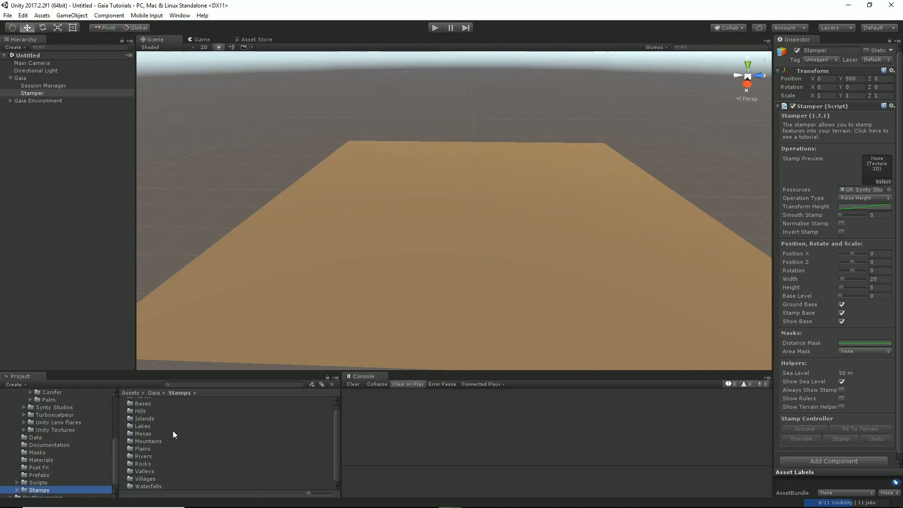
pyautogui.doubleClick(139, 471)
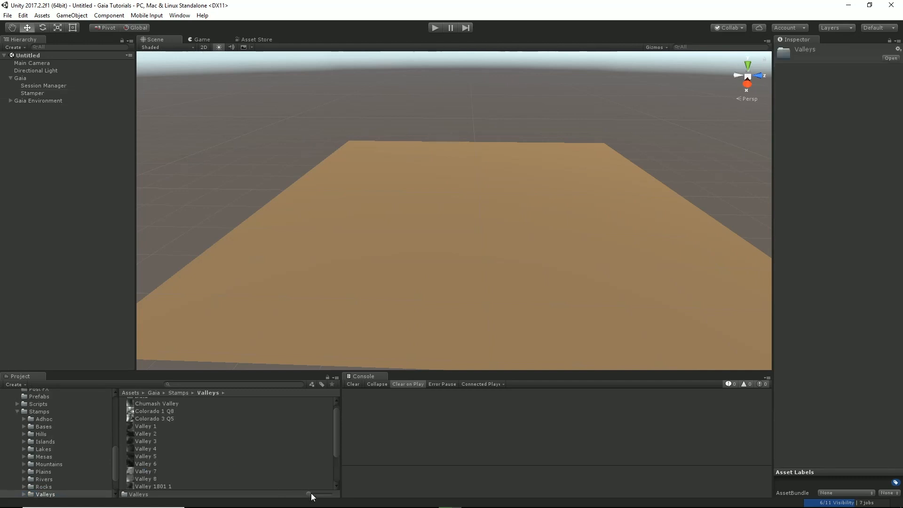
pyautogui.moveTo(309, 494); pyautogui.dragTo(331, 494)
pyautogui.moveTo(335, 421); pyautogui.dragTo(333, 444)
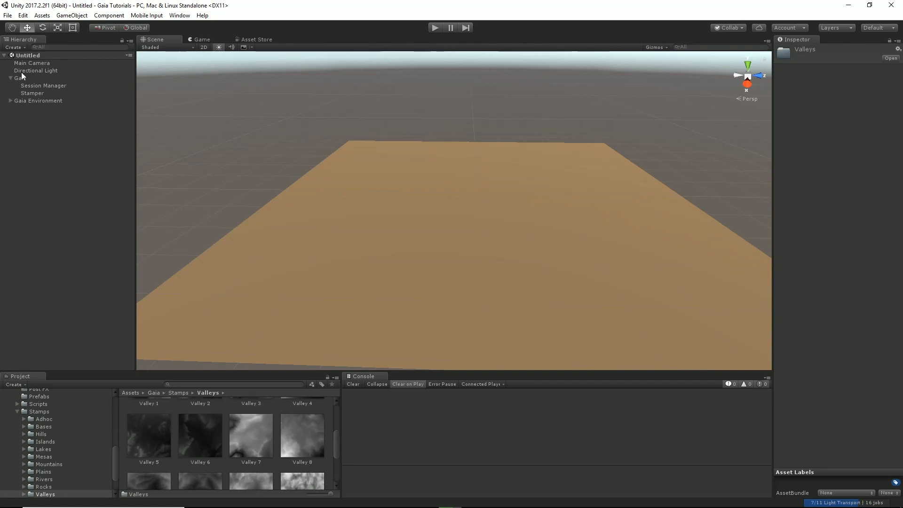
# Step: Select the Stamper and assign the Valley 8 stamp as its stamp preview
pyautogui.click(32, 93)
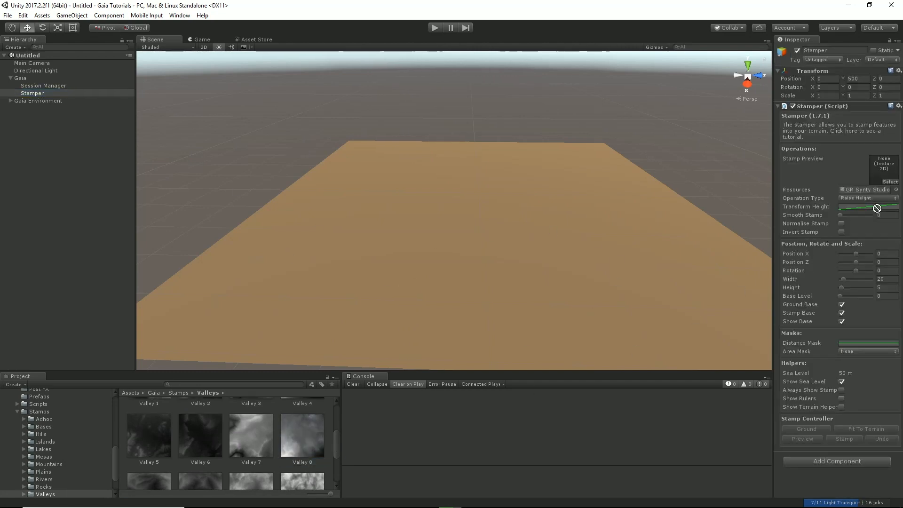
pyautogui.moveTo(877, 208); pyautogui.dragTo(880, 173)
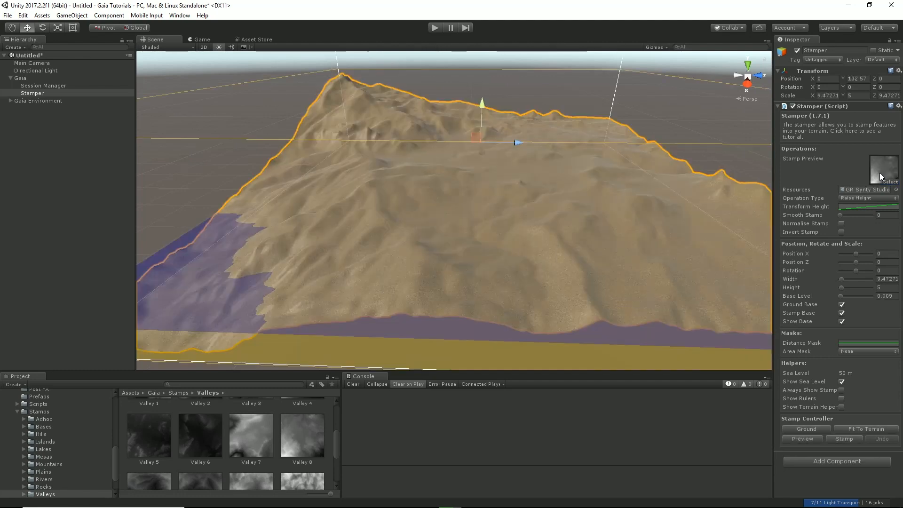
pyautogui.keyDown('alt'); pyautogui.moveTo(447, 276); pyautogui.dragTo(429, 288); pyautogui.keyUp('alt')
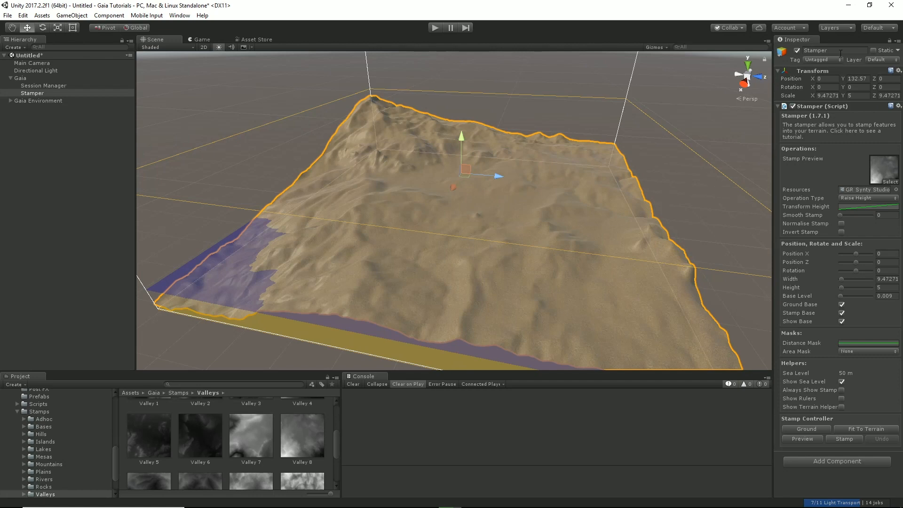
# Step: Open the lighting settings, dock them beside the Inspector, and turn off Auto Generate
pyautogui.click(181, 16)
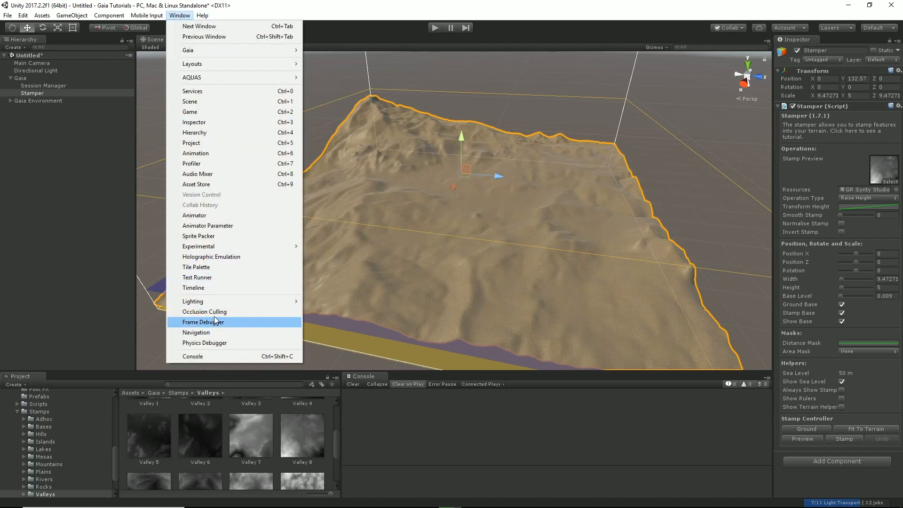
pyautogui.moveTo(221, 302)
pyautogui.click(324, 301)
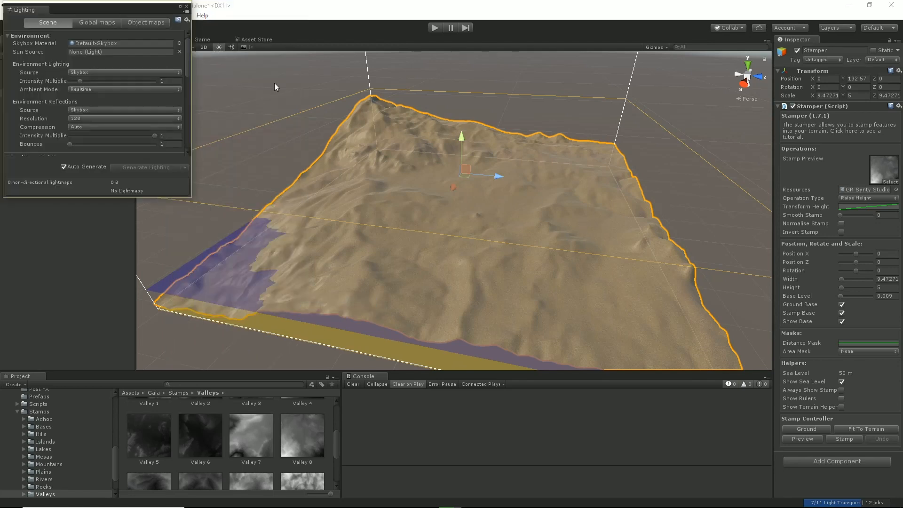
pyautogui.moveTo(41, 13); pyautogui.dragTo(841, 49)
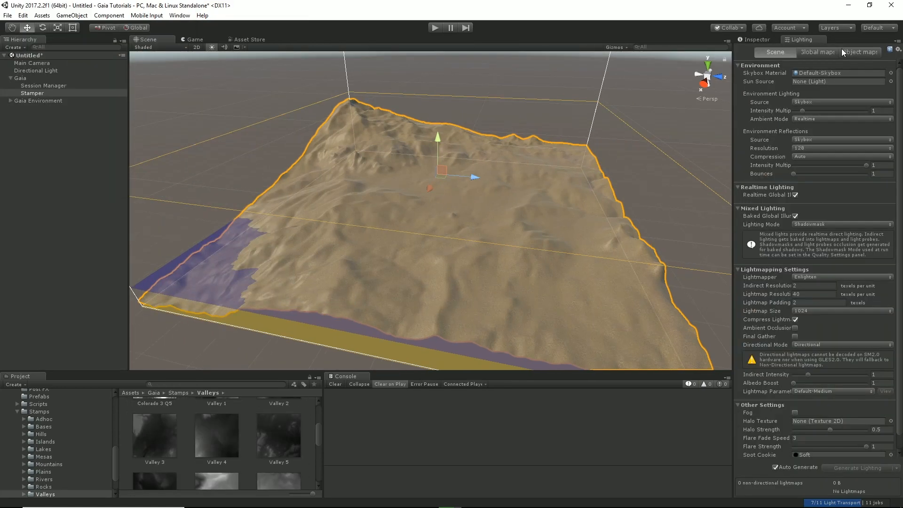
pyautogui.click(776, 467)
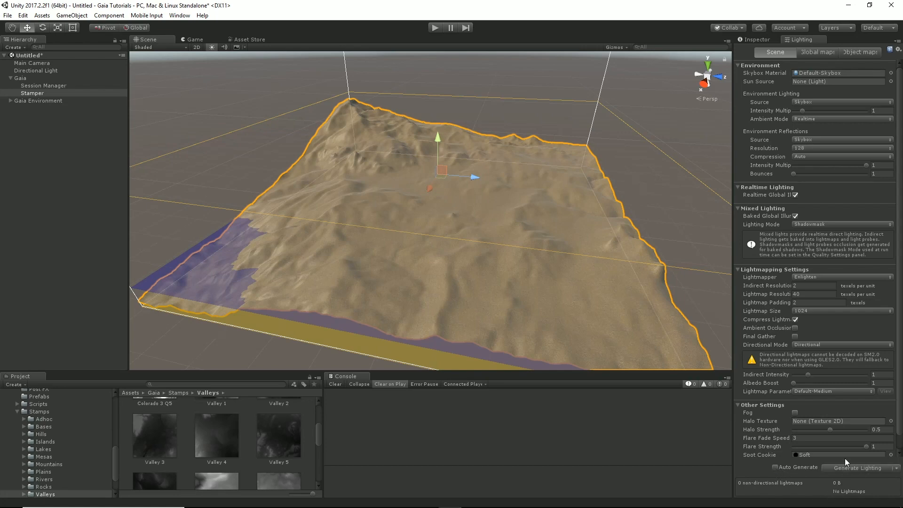
# Step: With Ground Base turned off, lower the Stamper to a Y position of 102 and stamp the valley onto the terrain
pyautogui.click(757, 38)
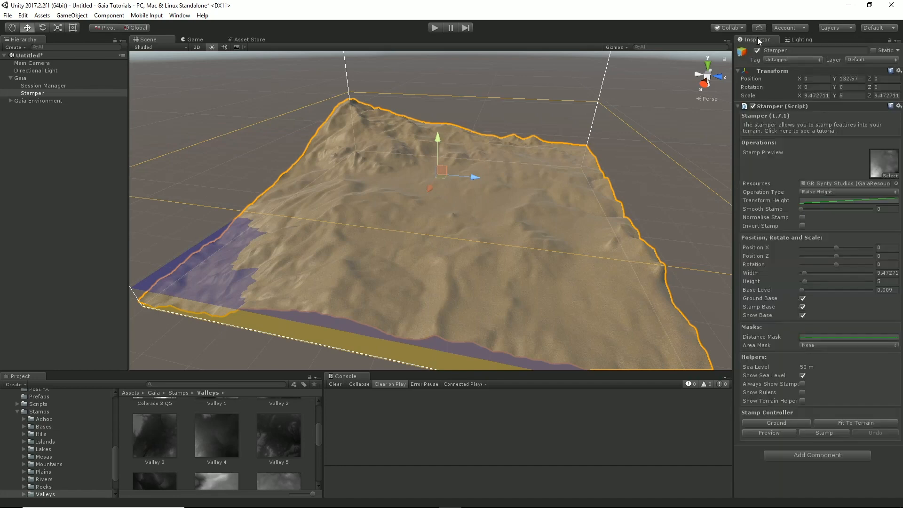
pyautogui.keyDown('alt'); pyautogui.moveTo(494, 195); pyautogui.dragTo(306, 210); pyautogui.keyUp('alt')
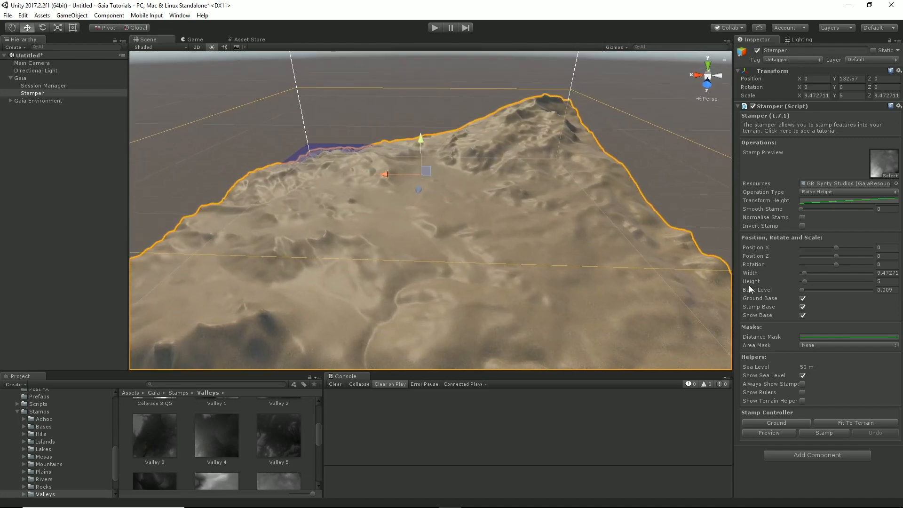
pyautogui.click(802, 299)
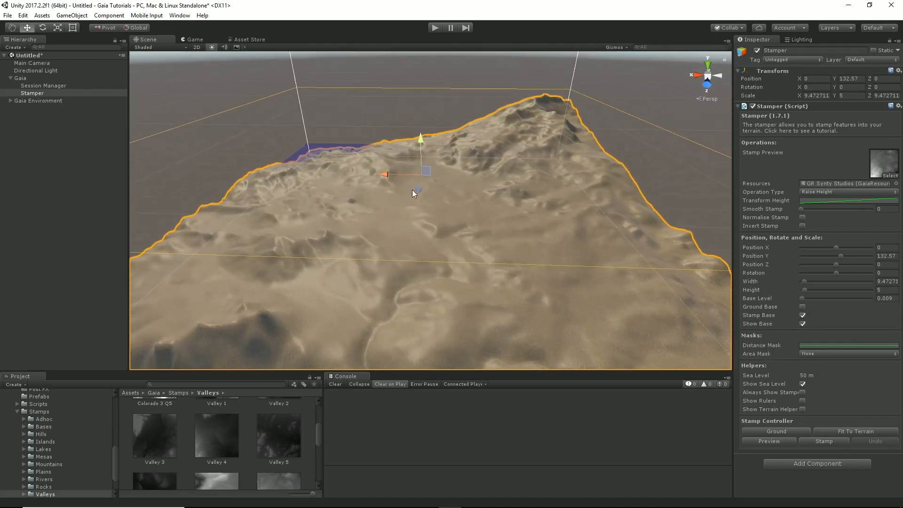
pyautogui.moveTo(419, 141); pyautogui.dragTo(423, 154)
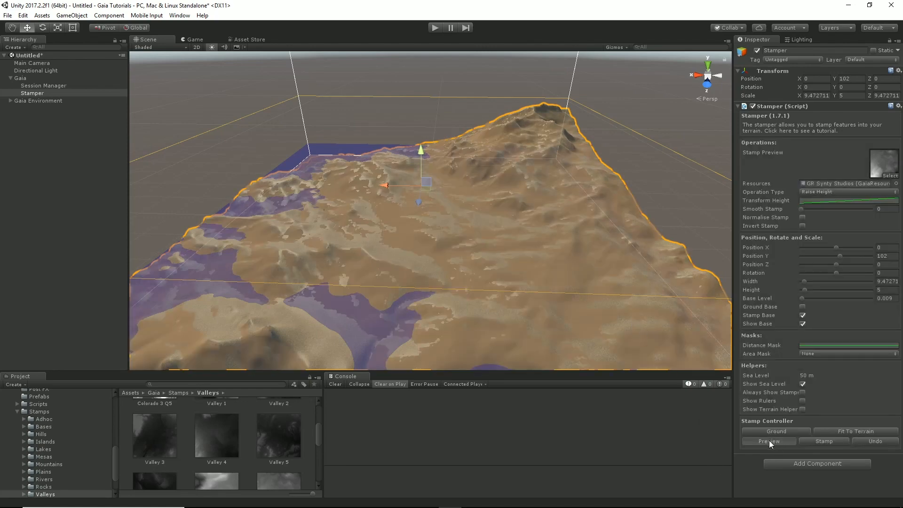
pyautogui.keyDown('alt'); pyautogui.moveTo(478, 268); pyautogui.dragTo(487, 268); pyautogui.keyUp('alt')
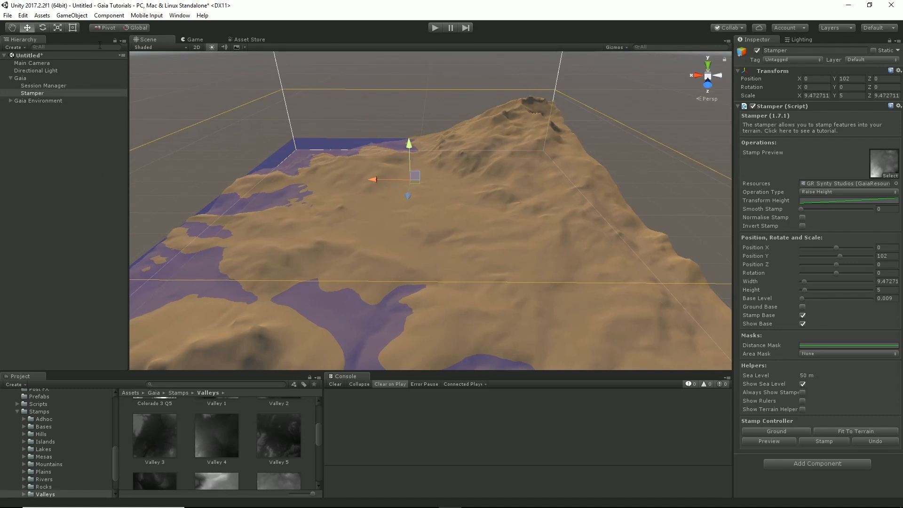
# Step: Reopen the Gaia Manager, create the spawners, and close the manager
pyautogui.click(179, 16)
pyautogui.moveTo(193, 50)
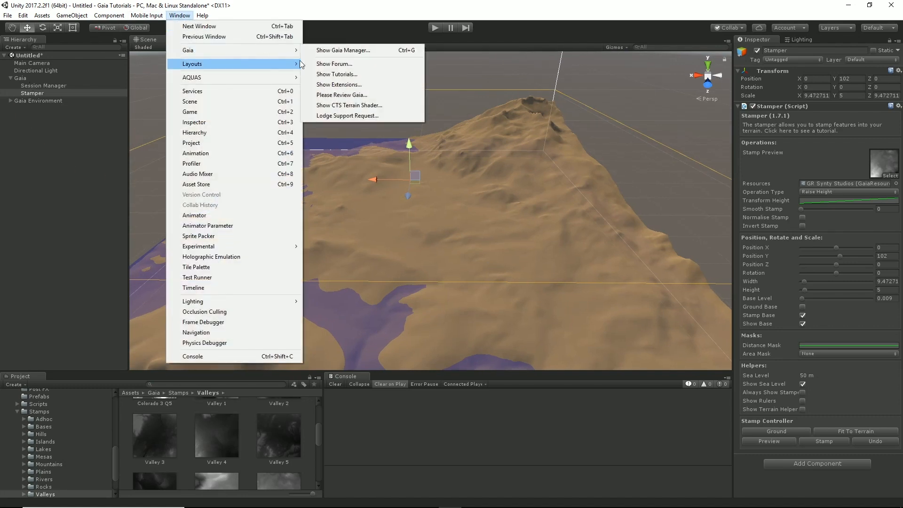
pyautogui.click(324, 50)
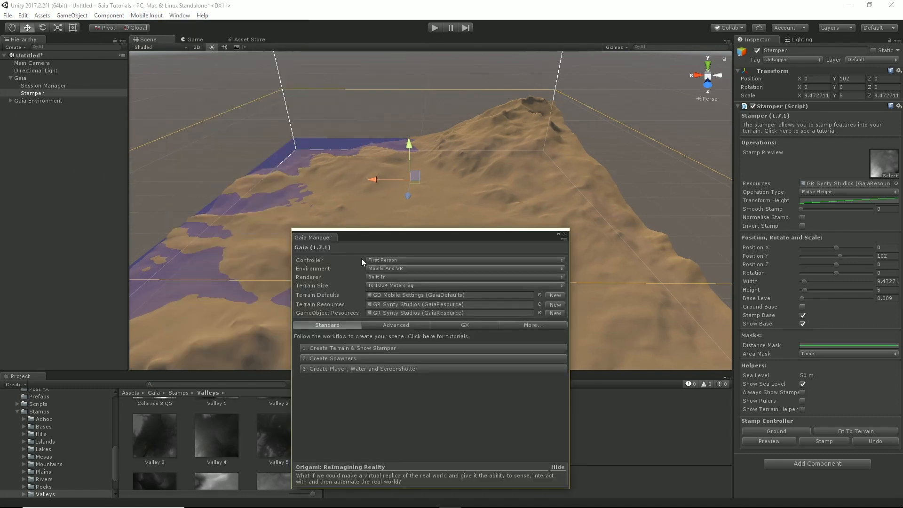
pyautogui.click(346, 357)
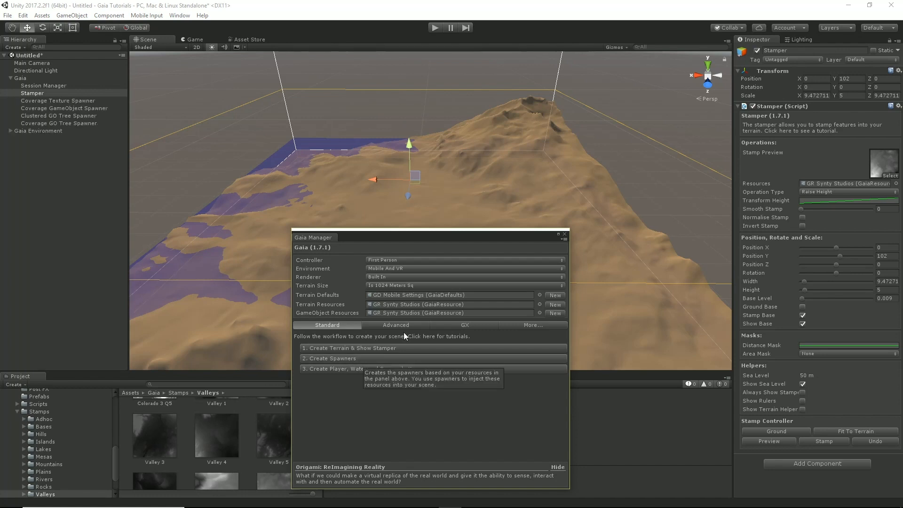
pyautogui.click(565, 235)
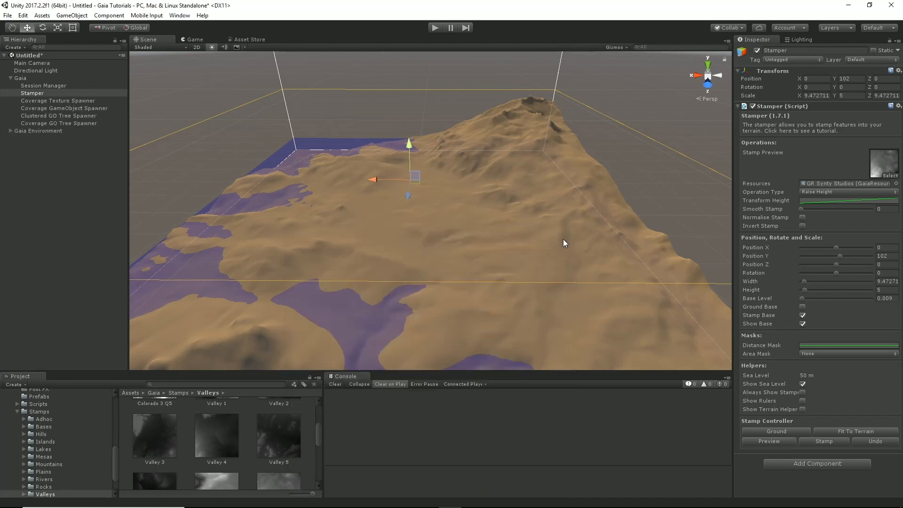
# Step: Spawn the terrain textures with the Coverage Texture Spawner and inspect the ground up close
pyautogui.click(61, 101)
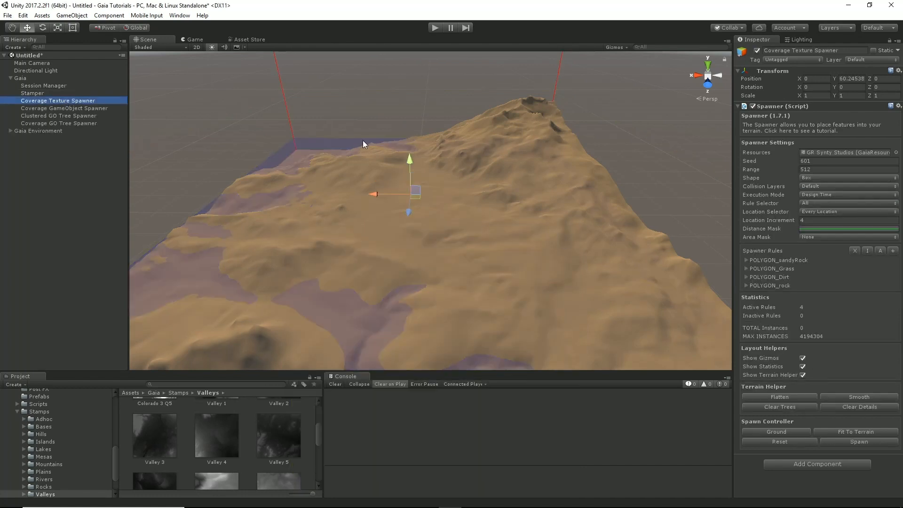
pyautogui.click(862, 441)
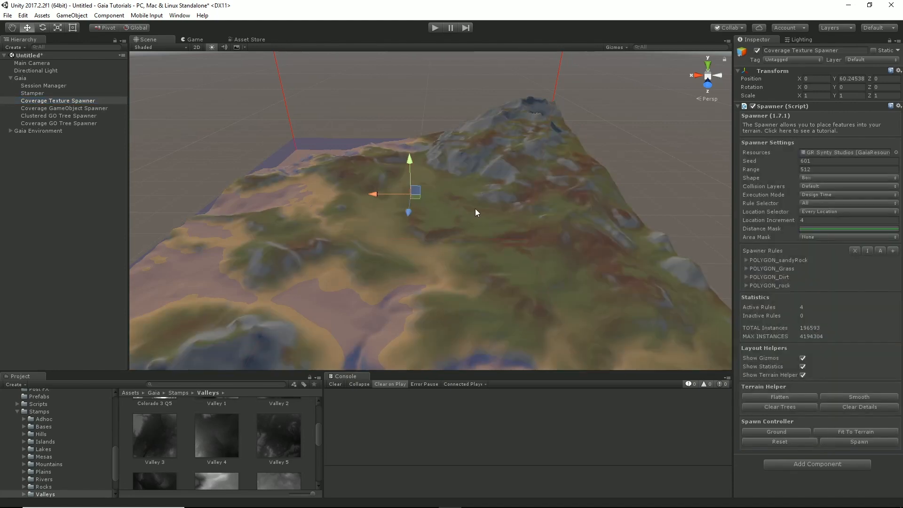
pyautogui.moveTo(537, 222); pyautogui.dragTo(470, 194, button='right')
pyautogui.press('w')
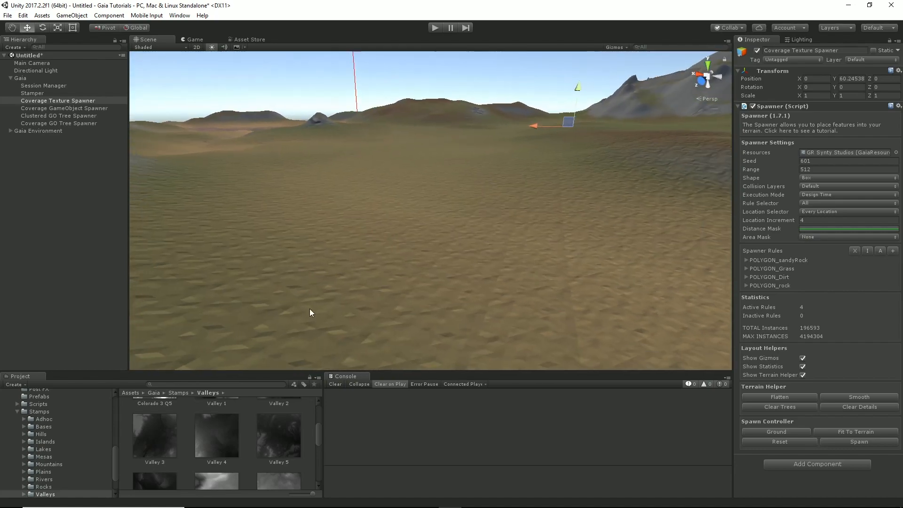
# Step: Open the terrain's sandy paint texture for editing, examine its source albedo and normal map assets, and close the texture dialog
pyautogui.click(511, 265)
pyautogui.click(820, 116)
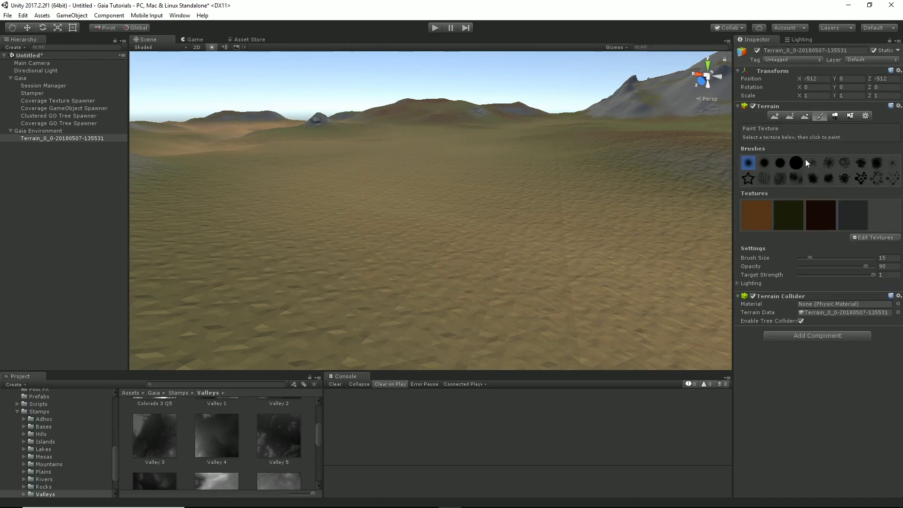
pyautogui.doubleClick(759, 218)
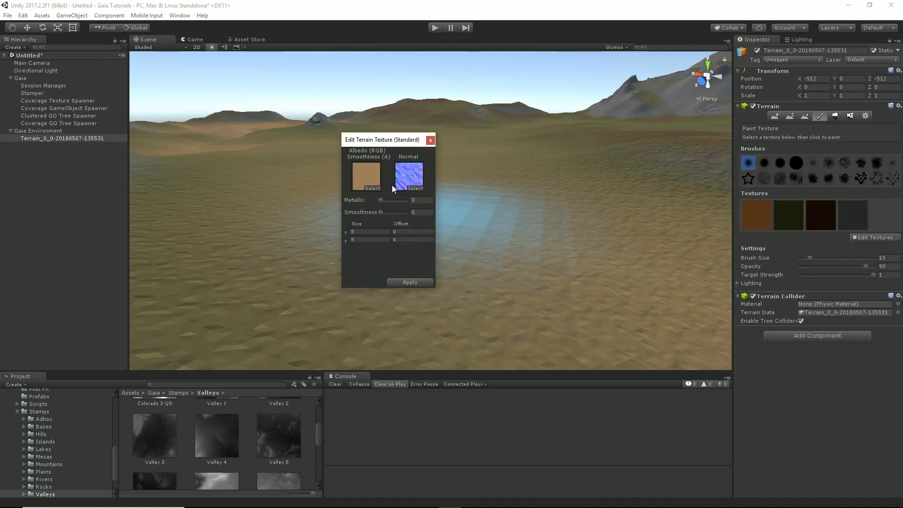
pyautogui.click(367, 177)
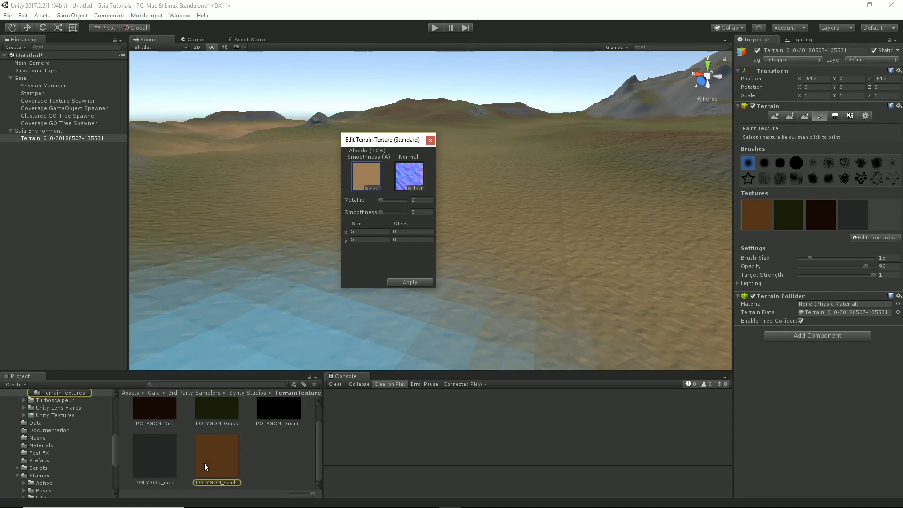
pyautogui.click(411, 171)
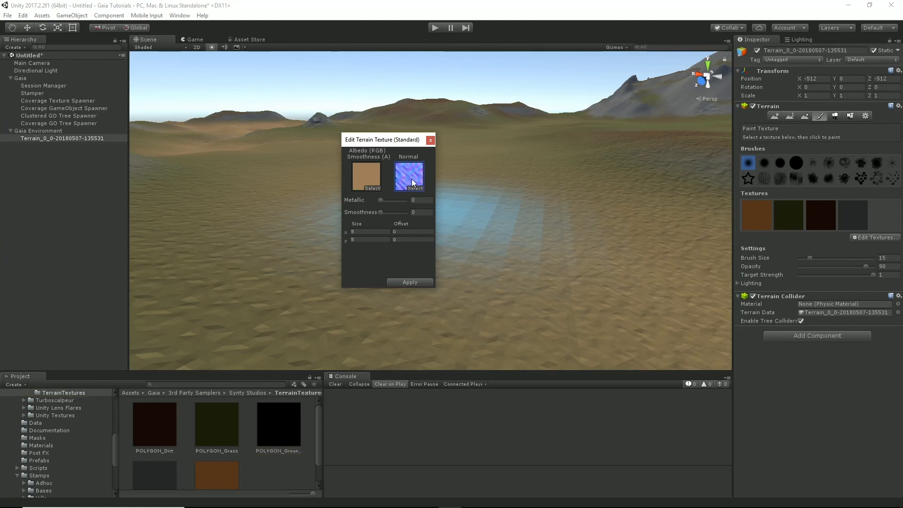
pyautogui.click(430, 140)
pyautogui.moveTo(473, 193)
pyautogui.keyDown('alt'); pyautogui.mouseDown()
pyautogui.moveTo(481, 199)
pyautogui.moveTo(469, 192)
pyautogui.moveTo(484, 170)
pyautogui.moveTo(475, 176)
pyautogui.mouseUp(); pyautogui.keyUp('alt')
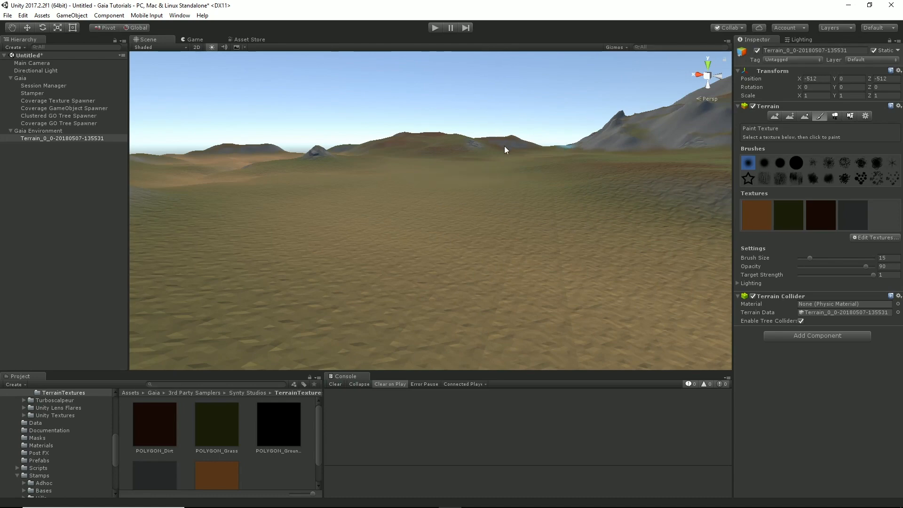
# Step: Spawn farms across the terrain by running the Coverage GameObject Spawner twice
pyautogui.click(66, 108)
pyautogui.keyDown('alt'); pyautogui.moveTo(507, 184); pyautogui.dragTo(657, 258); pyautogui.keyUp('alt')
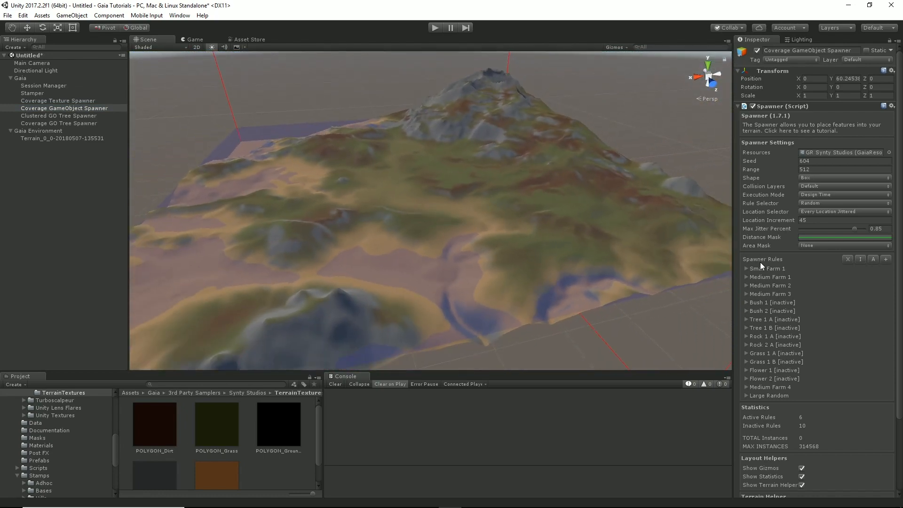
pyautogui.scroll(-3, 836, 389)
pyautogui.click(858, 463)
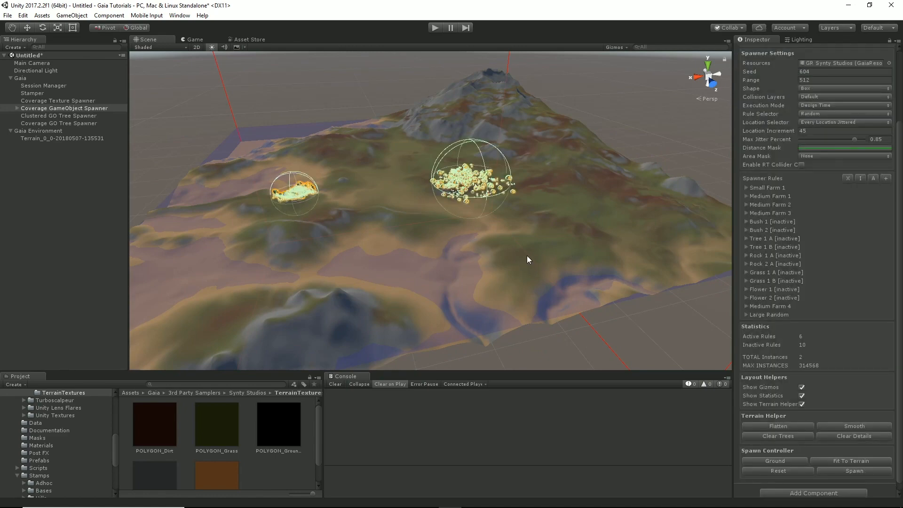
pyautogui.keyDown('alt'); pyautogui.moveTo(579, 250); pyautogui.dragTo(571, 245); pyautogui.keyUp('alt')
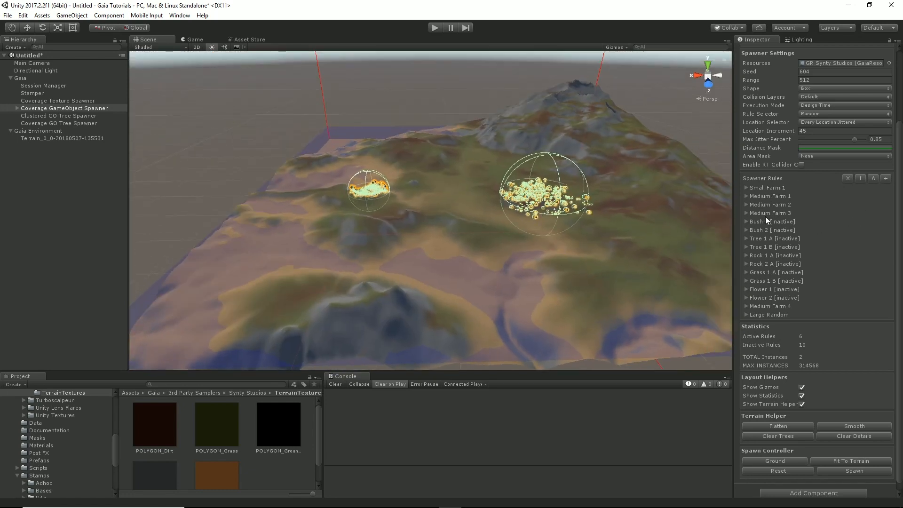
pyautogui.click(854, 471)
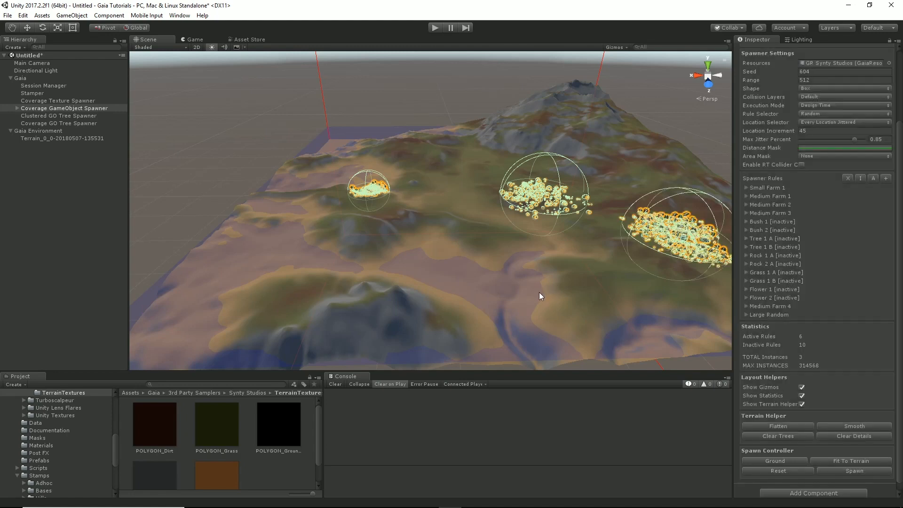
# Step: Spawn clusters of trees, bushes, rocks, grass and flowers by running the Clustered GO Tree Spawner twice
pyautogui.click(79, 117)
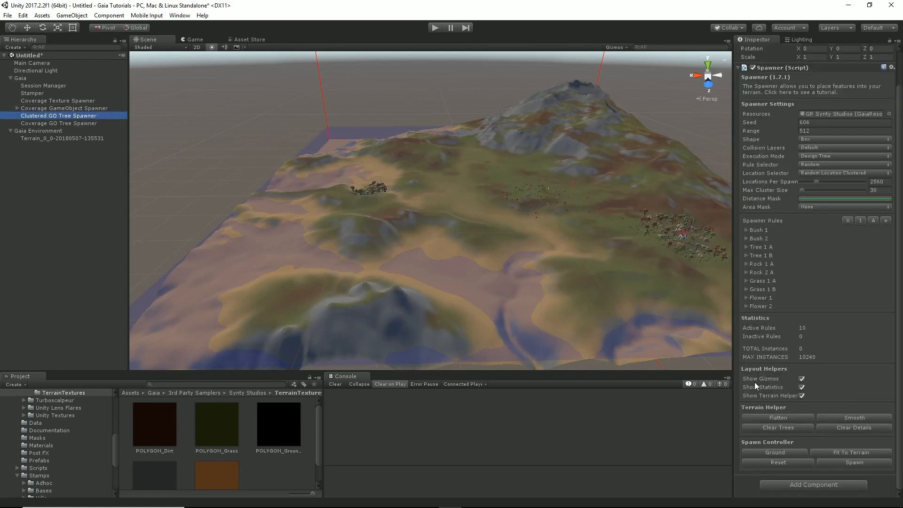
pyautogui.click(850, 462)
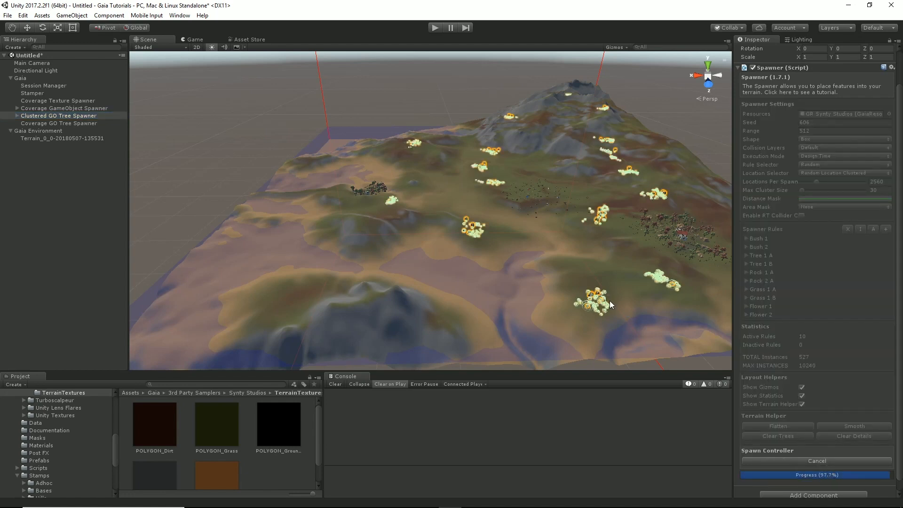
pyautogui.click(862, 471)
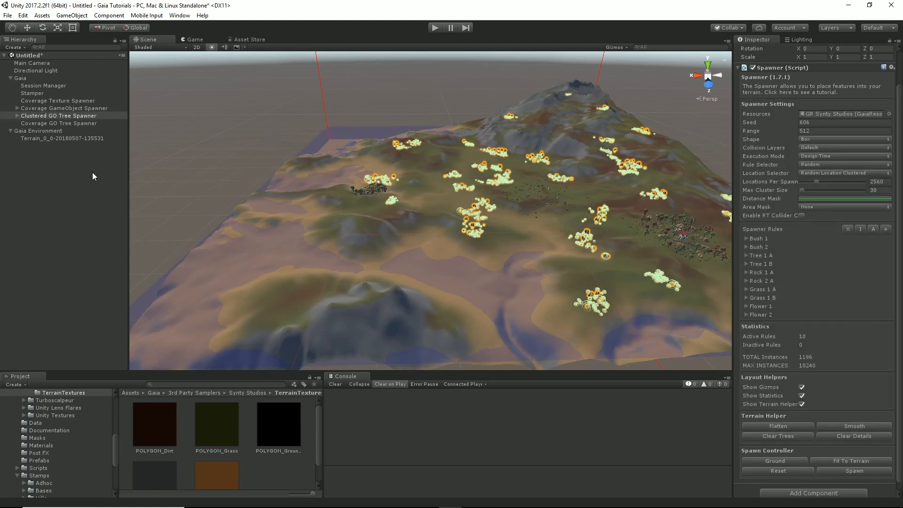
# Step: Scatter individual trees and plants over the whole terrain by running the Coverage GO Tree Spawner twice
pyautogui.click(70, 124)
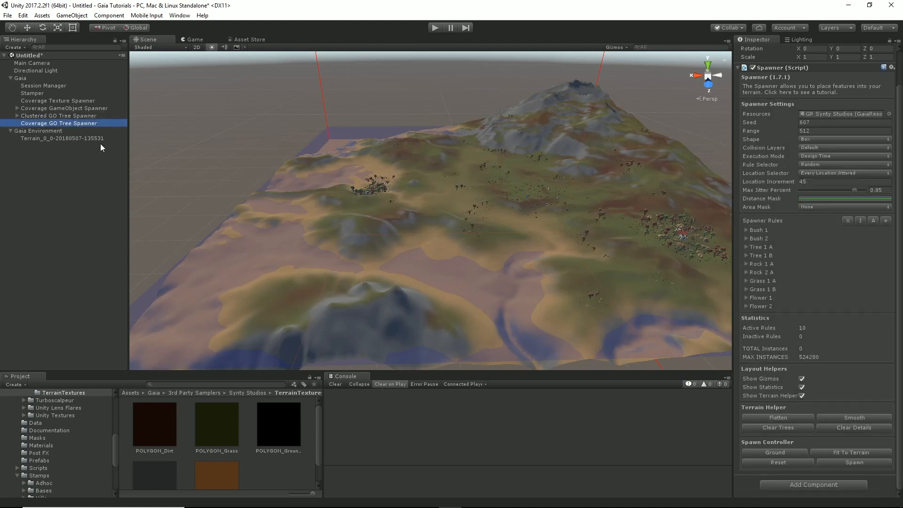
pyautogui.click(854, 463)
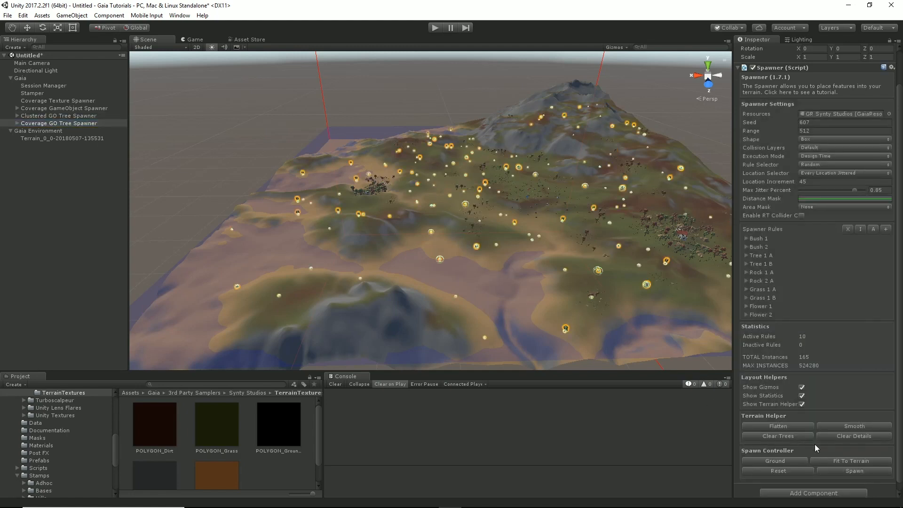
pyautogui.click(862, 474)
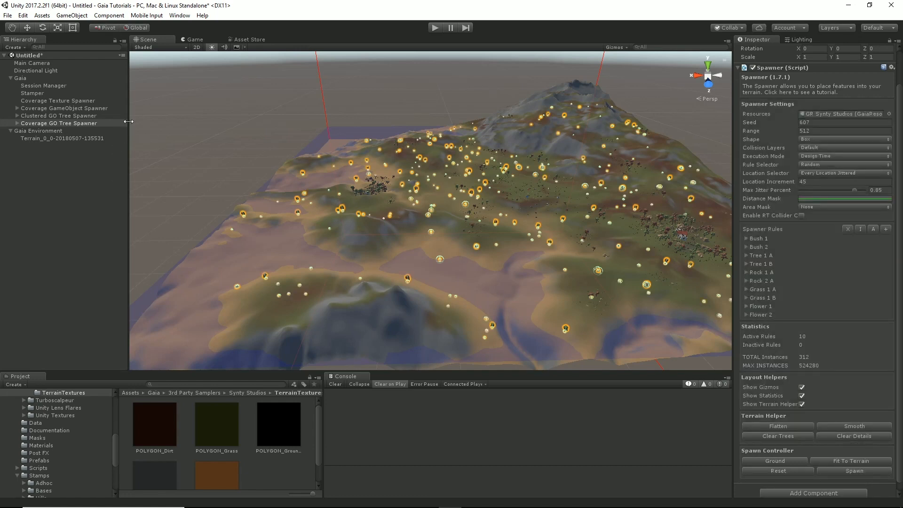
# Step: In the Gaia Manager, set the controller to Flying Camera, create the player, water and screenshotter, and close the manager
pyautogui.click(179, 16)
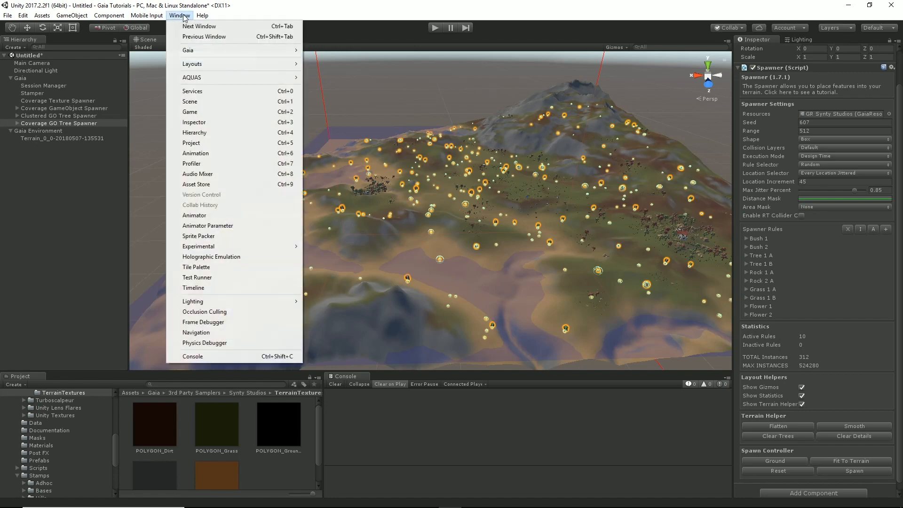
pyautogui.moveTo(210, 56)
pyautogui.click(344, 50)
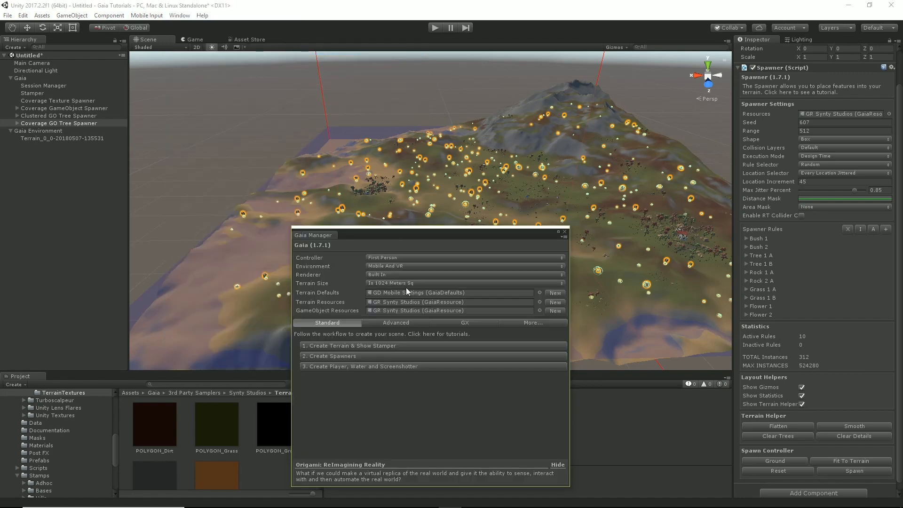
pyautogui.moveTo(394, 234); pyautogui.dragTo(268, 161)
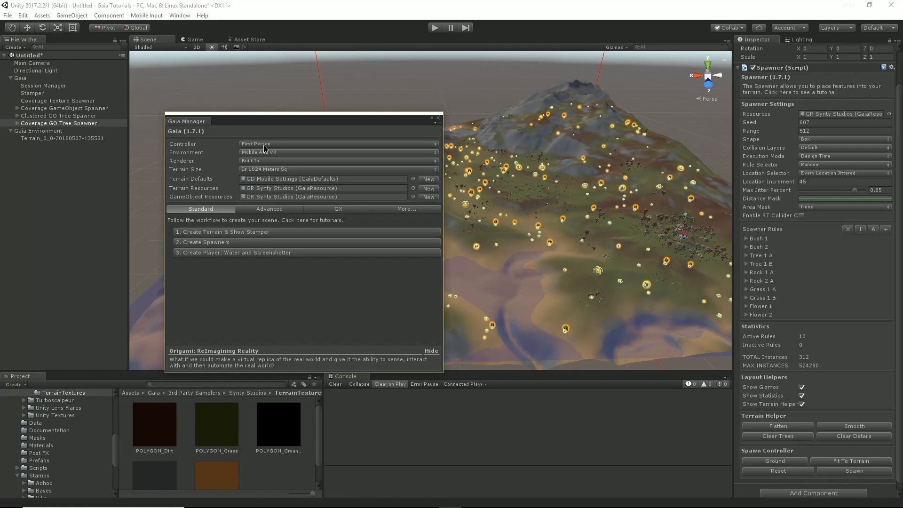
pyautogui.click(263, 144)
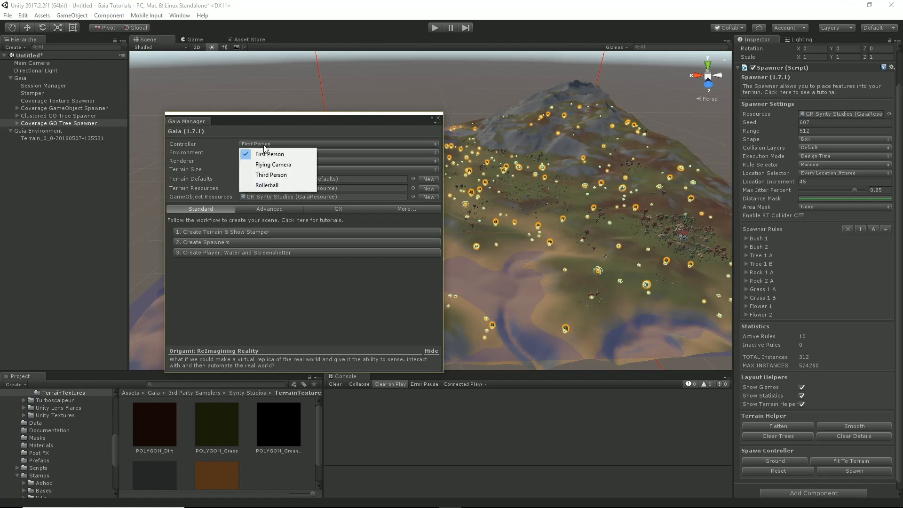
pyautogui.click(282, 164)
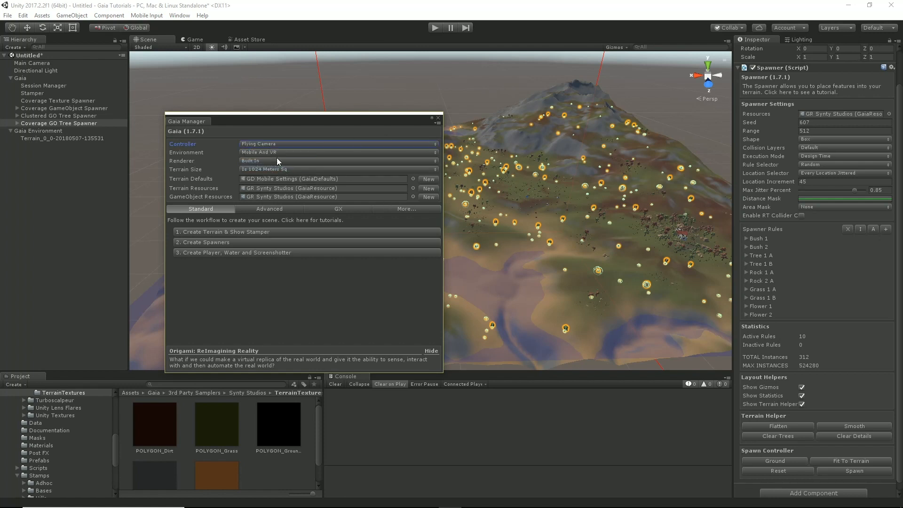
pyautogui.click(246, 255)
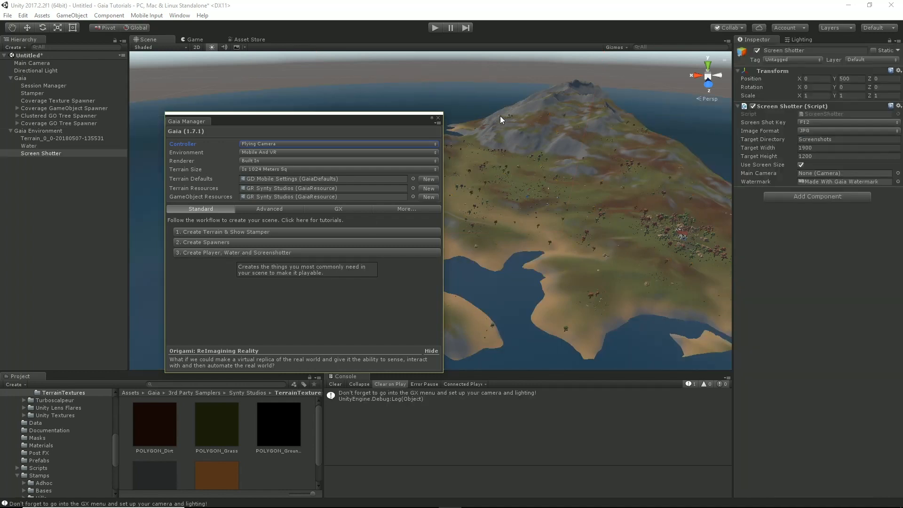
pyautogui.click(438, 118)
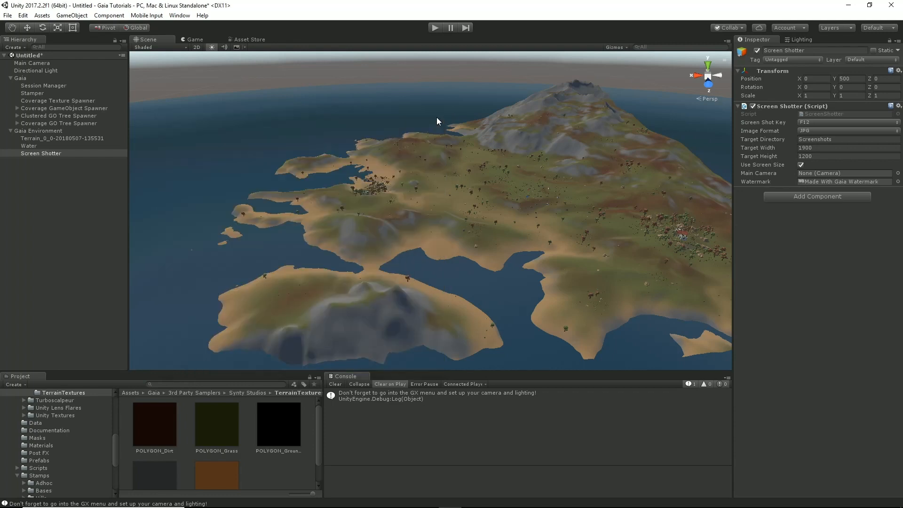
# Step: Switch to the Game view, enable Maximize On Play, and start play mode
pyautogui.moveTo(475, 189)
pyautogui.mouseDown(button='right')
pyautogui.moveTo(504, 186)
pyautogui.moveTo(477, 183)
pyautogui.mouseUp(button='right')
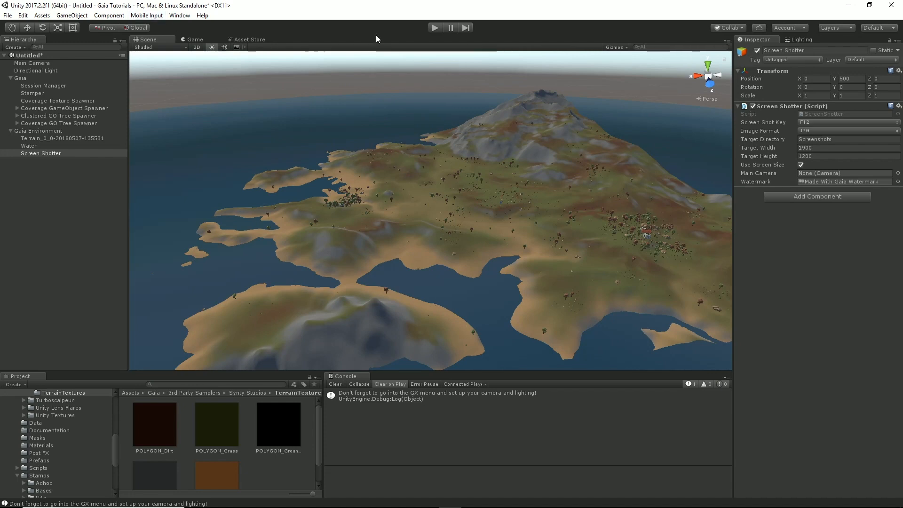
pyautogui.click(220, 39)
pyautogui.click(608, 46)
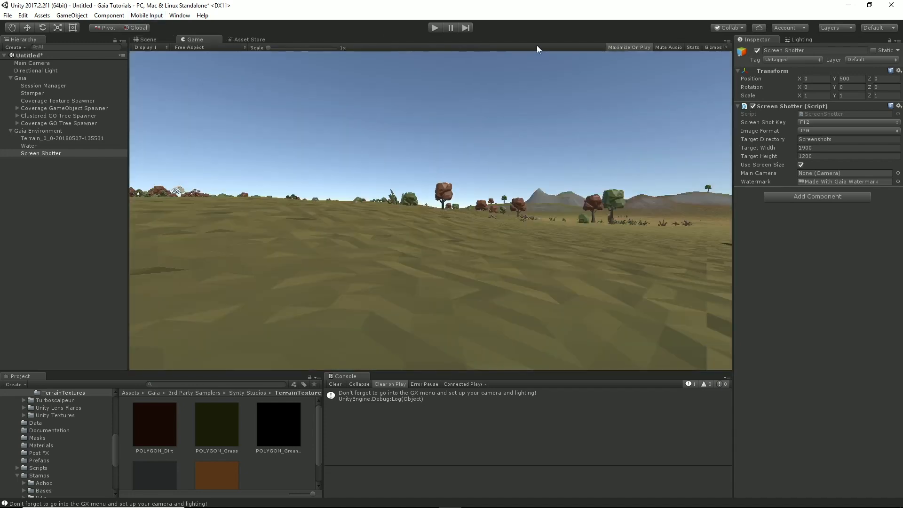
pyautogui.click(434, 27)
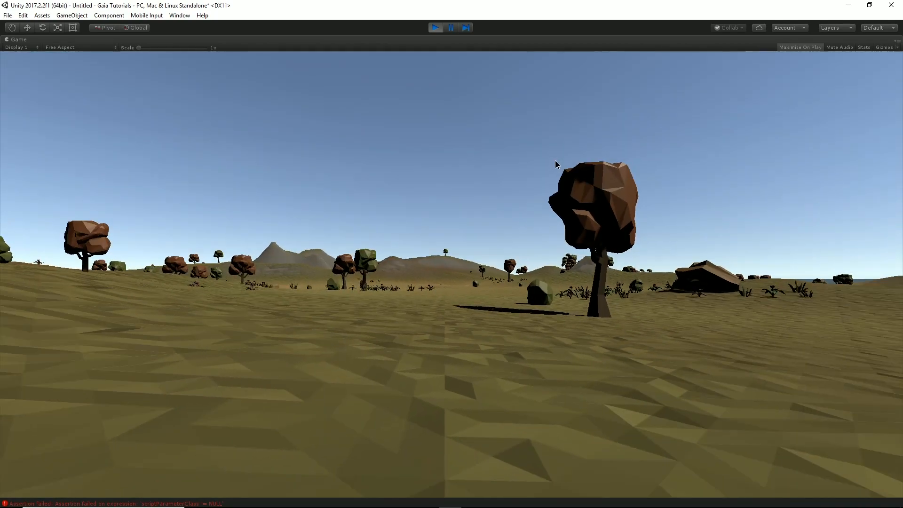
# Step: Fly the camera through the running scene to examine the trees, farms and water
pyautogui.press('e')
pyautogui.moveTo(556, 162); pyautogui.dragTo(452, 176, button='right')
pyautogui.press('w')
pyautogui.press('s')
pyautogui.press('d')
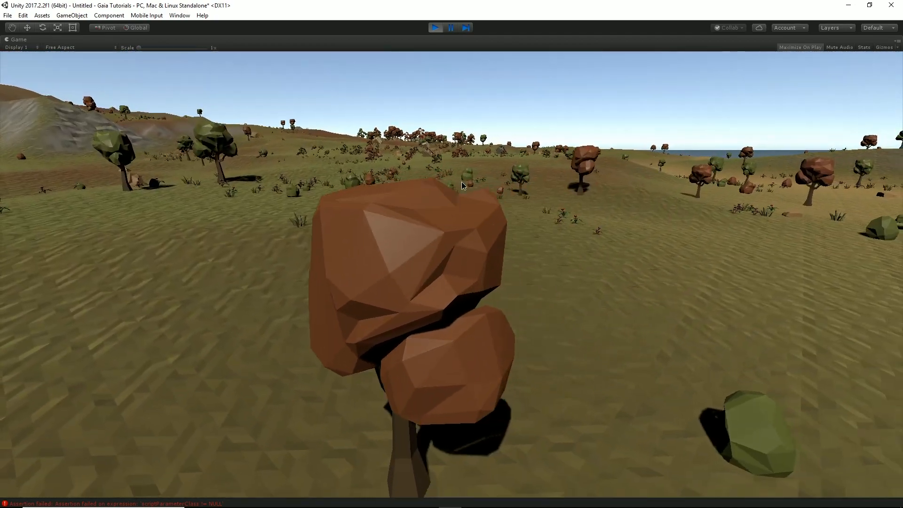
pyautogui.press('d')
pyautogui.moveTo(462, 184); pyautogui.dragTo(389, 133, button='right')
pyautogui.press('d')
pyautogui.press('w')
pyautogui.press('w')
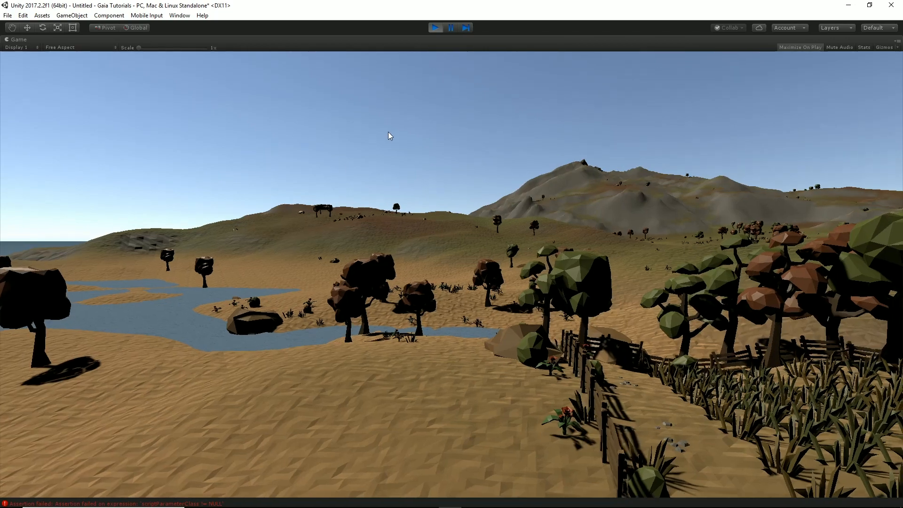
# Step: Reopen the Gaia Manager, create the Procedural Worlds camera effects, set the afternoon light, and close the manager
pyautogui.click(180, 15)
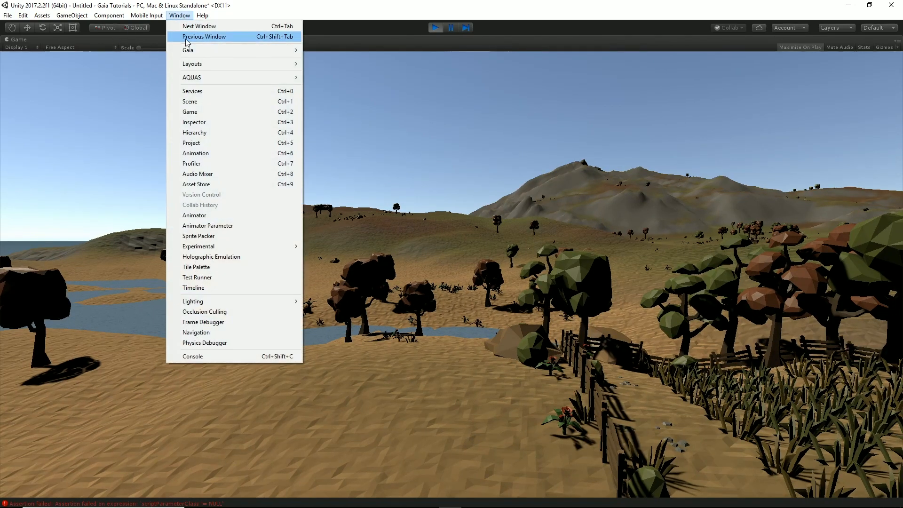
pyautogui.moveTo(210, 50)
pyautogui.click(349, 50)
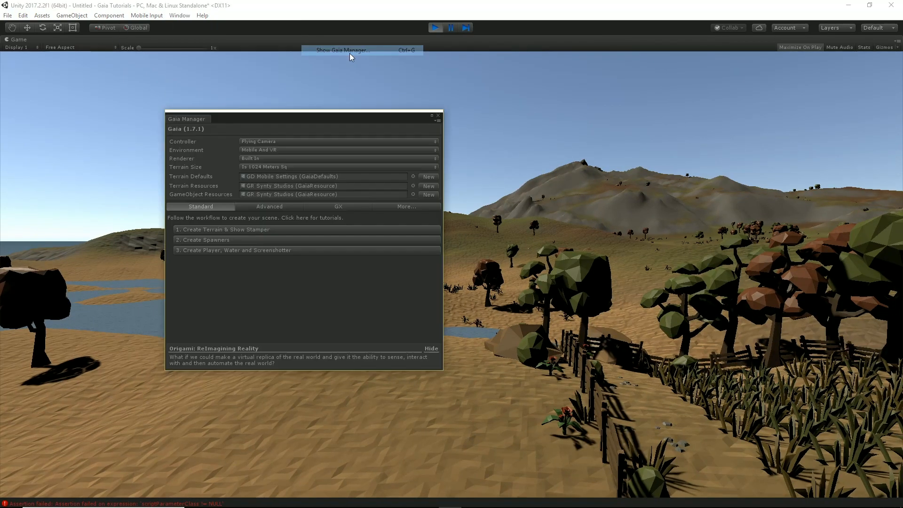
pyautogui.click(338, 206)
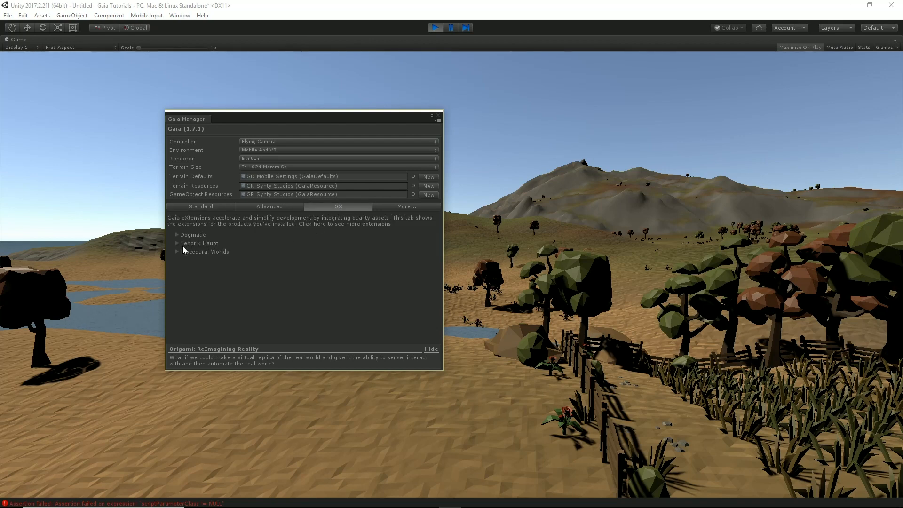
pyautogui.click(177, 252)
pyautogui.click(185, 261)
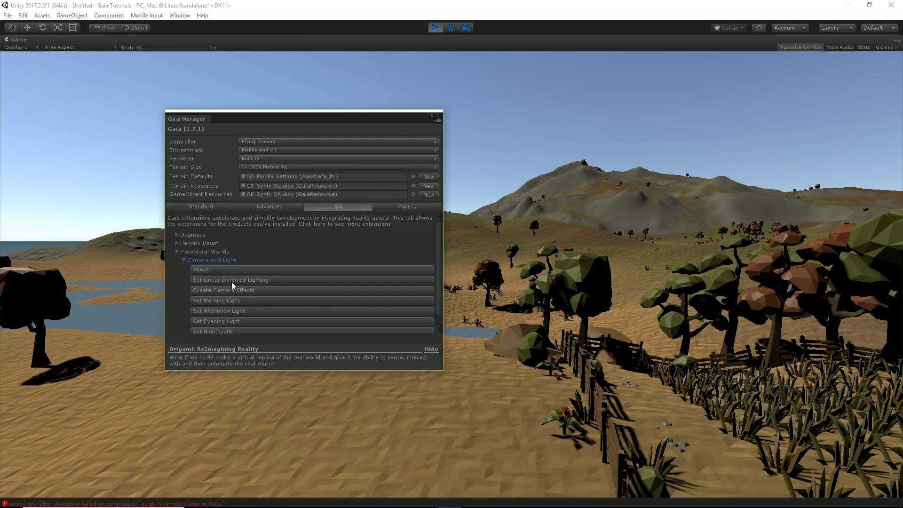
pyautogui.click(236, 289)
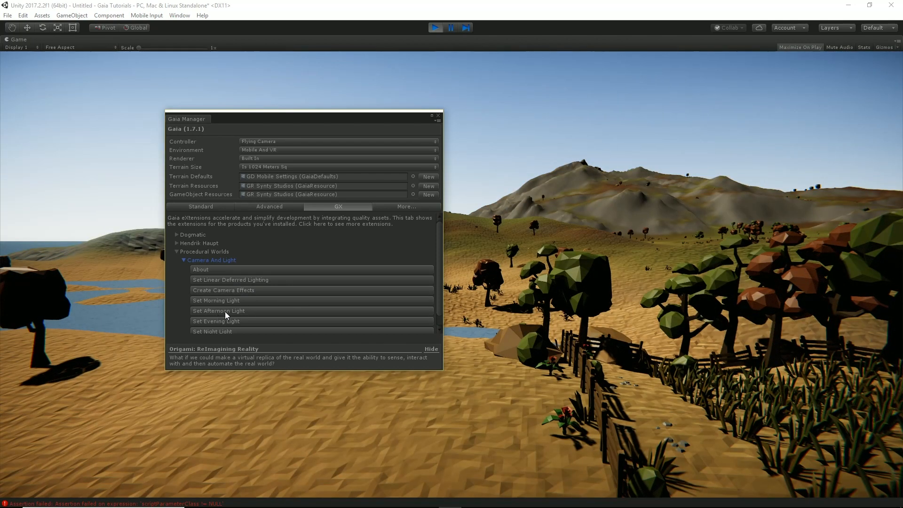
pyautogui.click(227, 309)
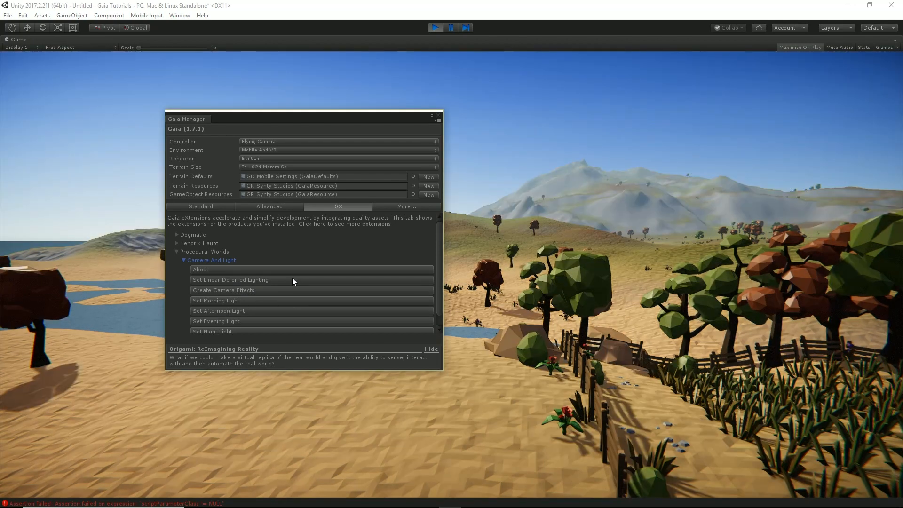
pyautogui.click(438, 116)
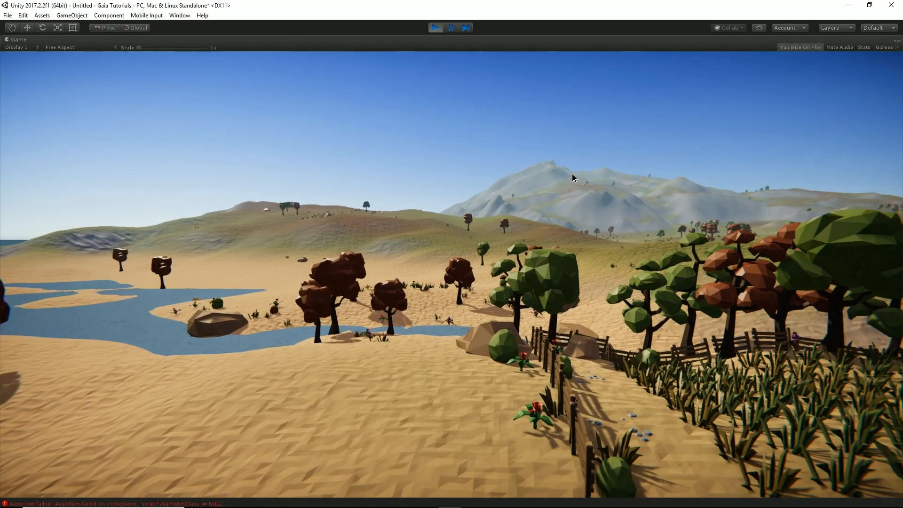